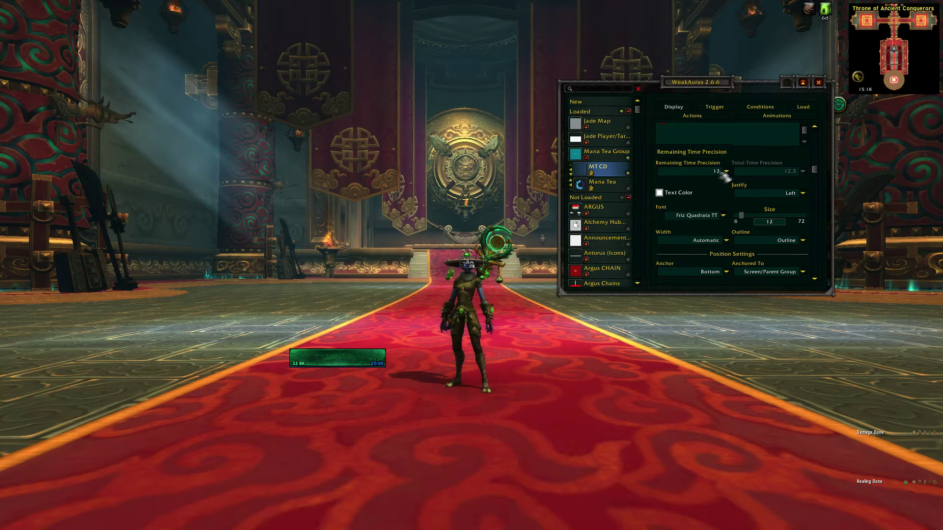
# Set the MT CD cooldown text's justify and anchor to Center
pyautogui.scroll(-1, 784, 197)
pyautogui.click(785, 183)
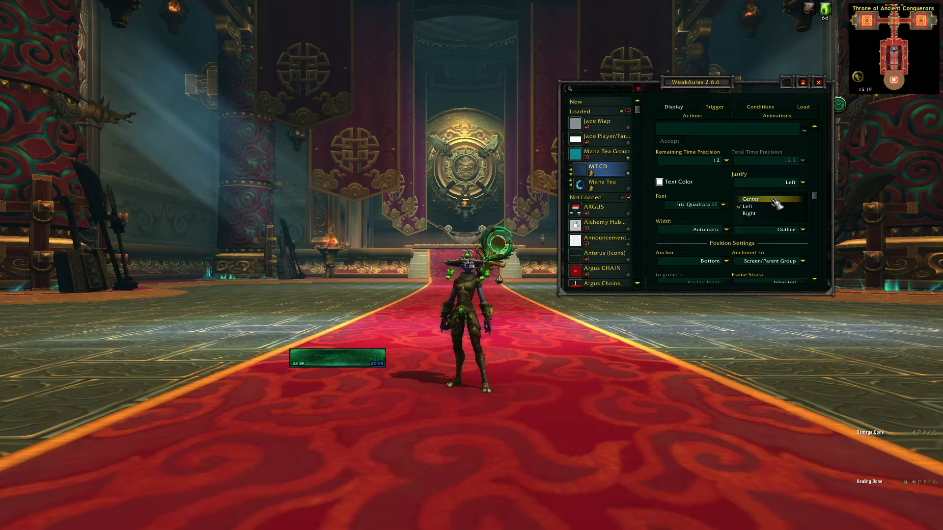
pyautogui.click(776, 203)
pyautogui.click(714, 261)
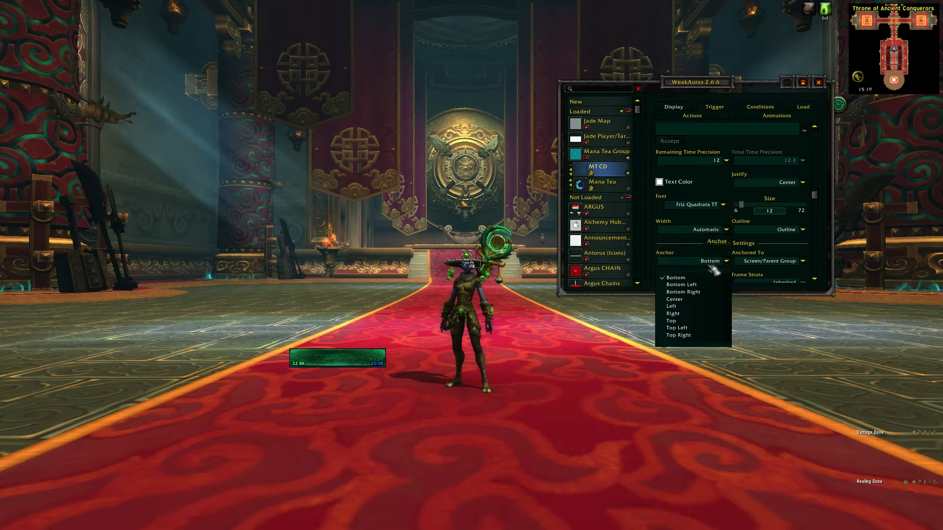
pyautogui.click(683, 300)
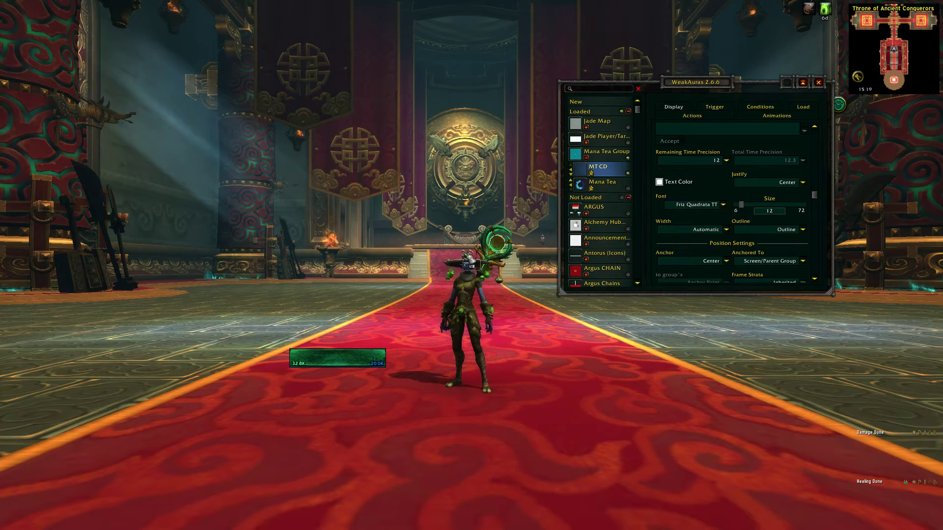
# Enlarge the MT CD text to size 31 and change its font to Expressway
pyautogui.moveTo(741, 205); pyautogui.dragTo(763, 204)
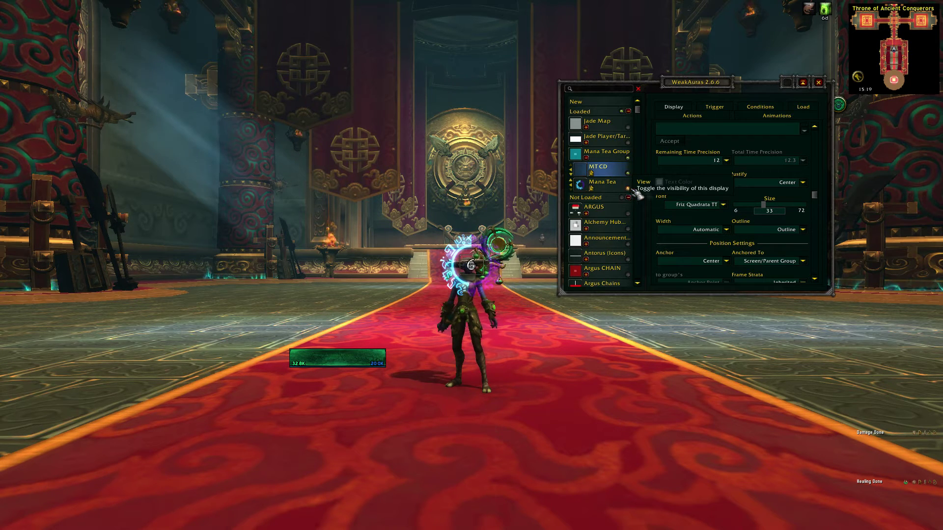
pyautogui.scroll(-1, 766, 204)
pyautogui.scroll(-5, 763, 209)
pyautogui.moveTo(763, 206); pyautogui.dragTo(768, 206)
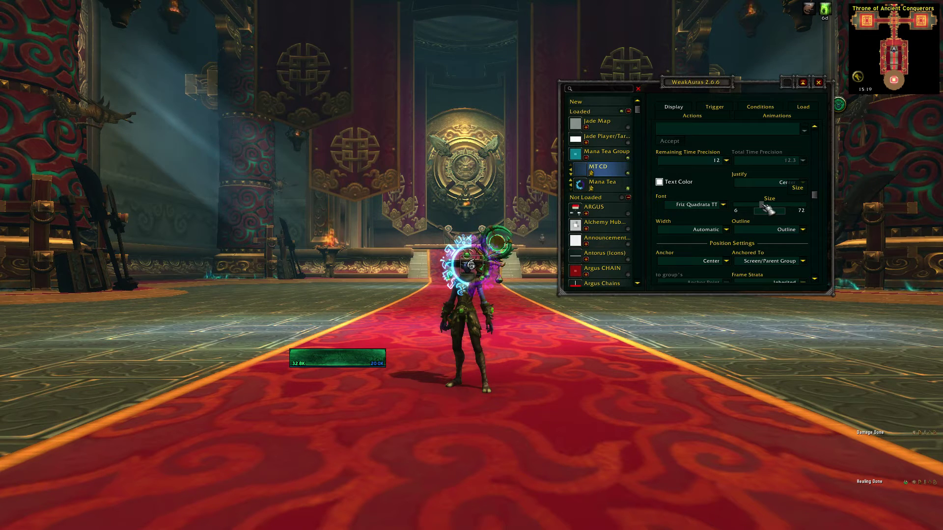
pyautogui.click(723, 205)
pyautogui.moveTo(729, 233); pyautogui.dragTo(732, 283)
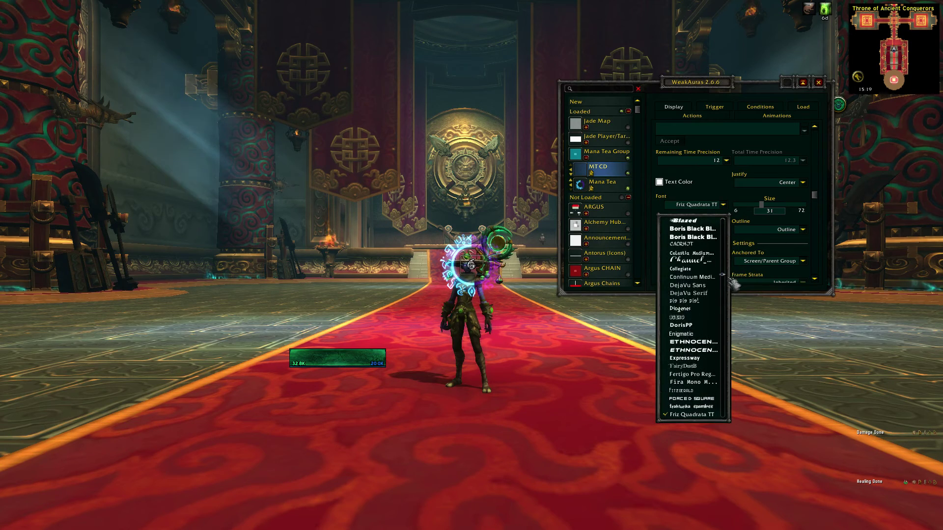
pyautogui.click(688, 359)
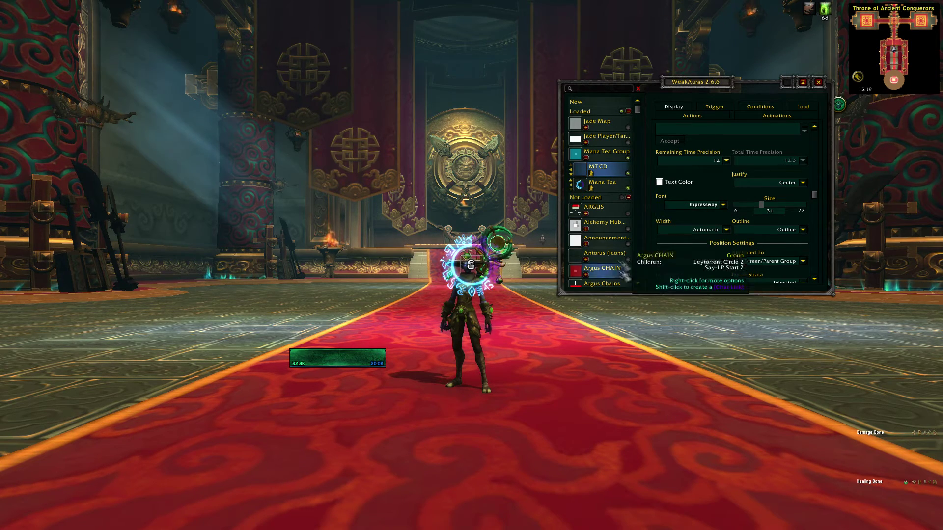
pyautogui.click(607, 152)
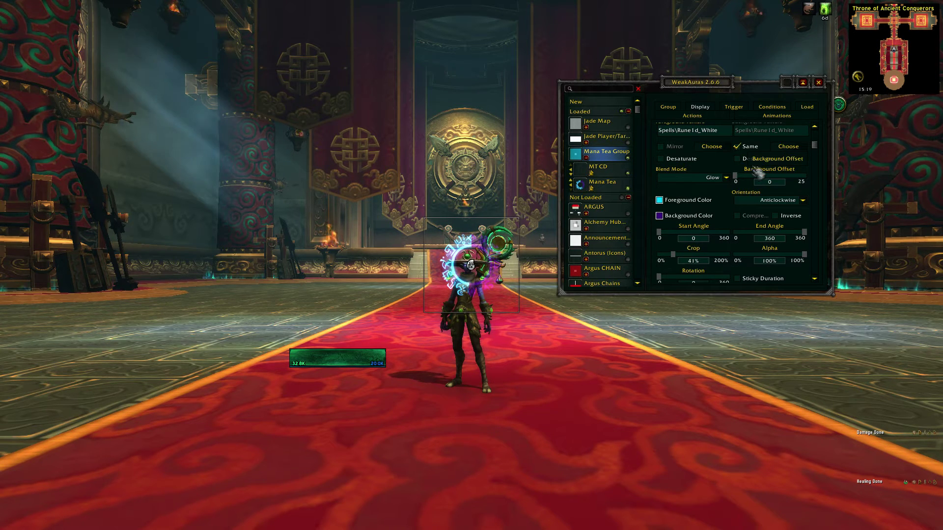
# Give the Mana Tea display a Preset Fade In start animation
pyautogui.click(777, 117)
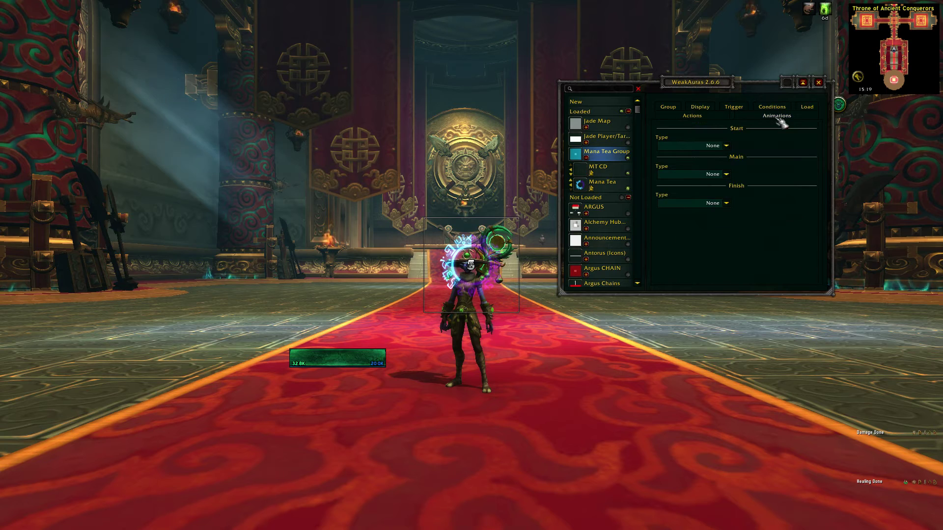
pyautogui.click(609, 186)
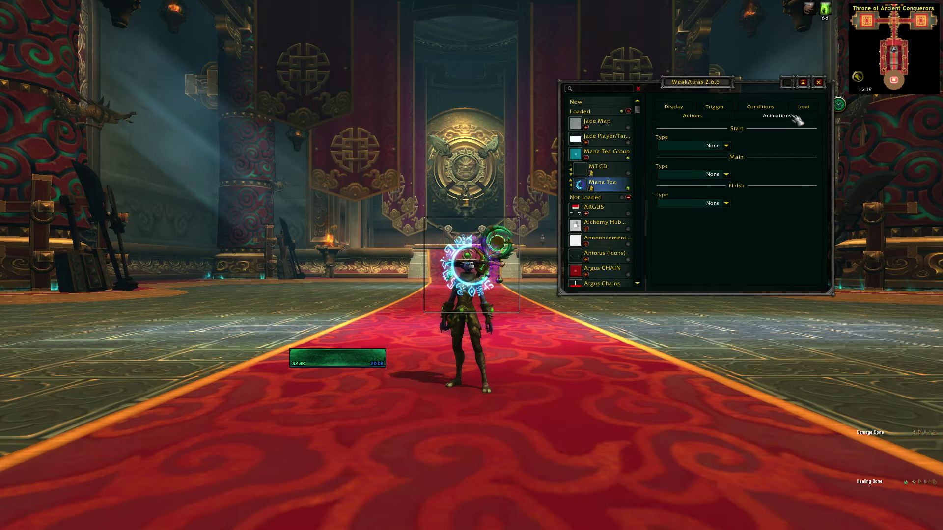
pyautogui.click(726, 147)
pyautogui.click(702, 182)
pyautogui.click(762, 148)
pyautogui.click(763, 170)
# Add a Preset Fade Out finish animation, then hide and reshow Mana Tea to preview it
pyautogui.click(726, 206)
pyautogui.click(702, 241)
pyautogui.click(765, 212)
pyautogui.click(753, 230)
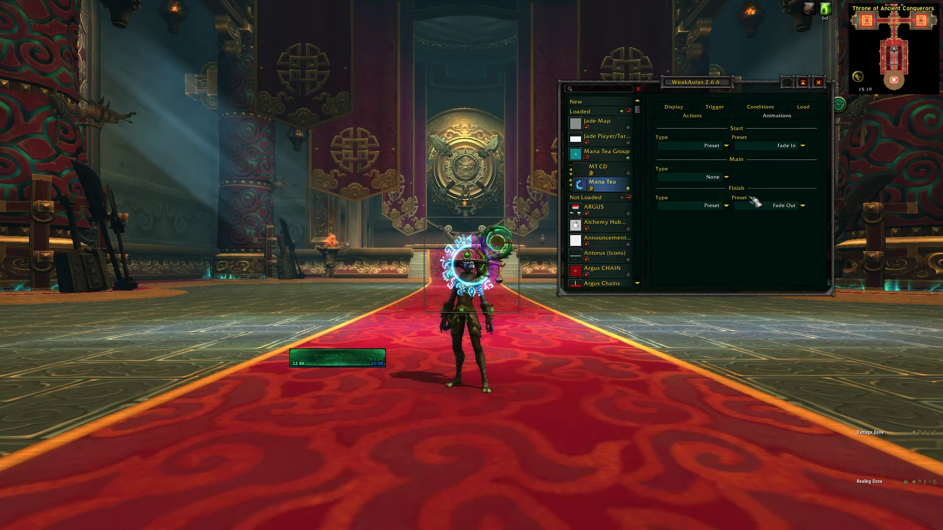
pyautogui.click(628, 189)
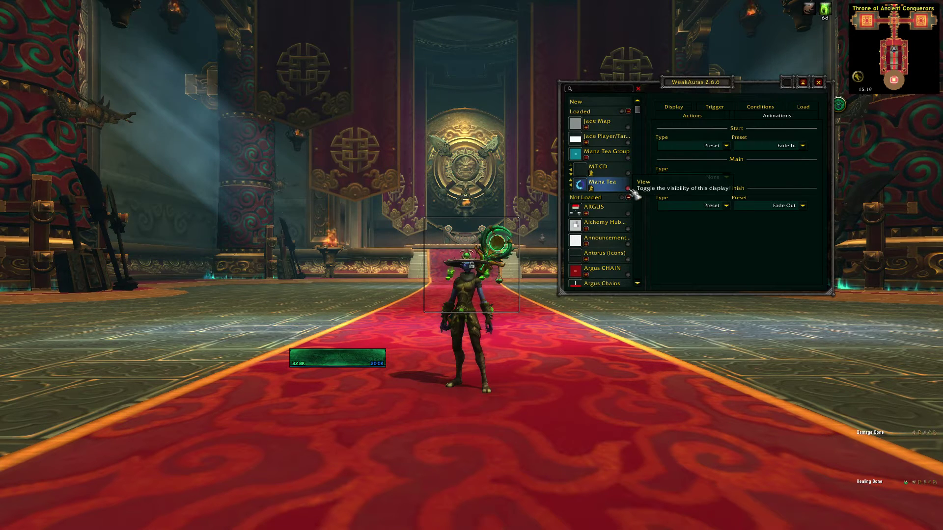
pyautogui.click(628, 190)
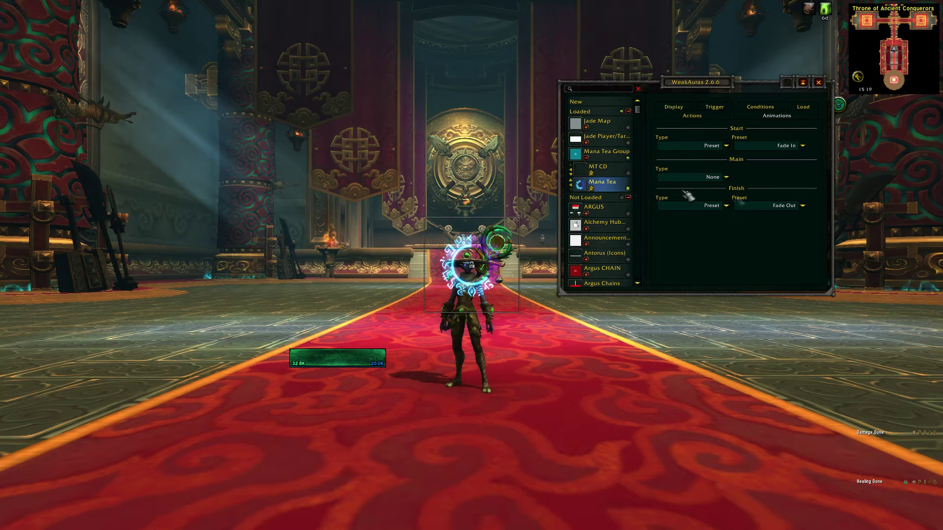
pyautogui.click(602, 158)
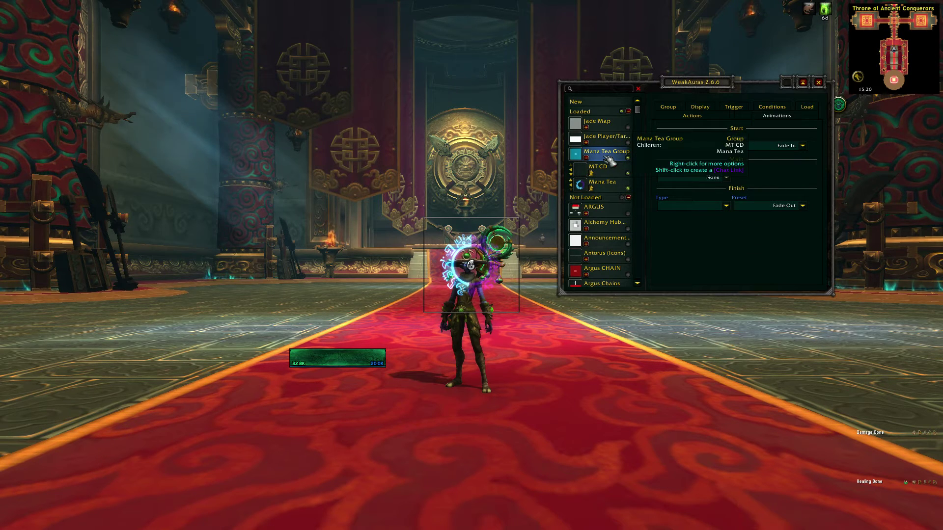
# Restrict the Mana Tea Group to load only for the Monk class
pyautogui.click(808, 109)
pyautogui.scroll(-3, 818, 148)
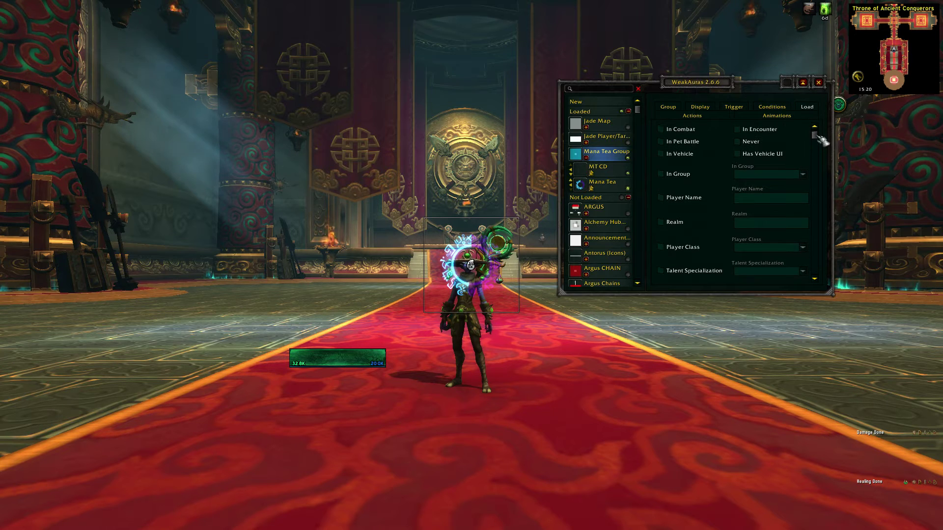
pyautogui.moveTo(816, 148); pyautogui.dragTo(817, 155)
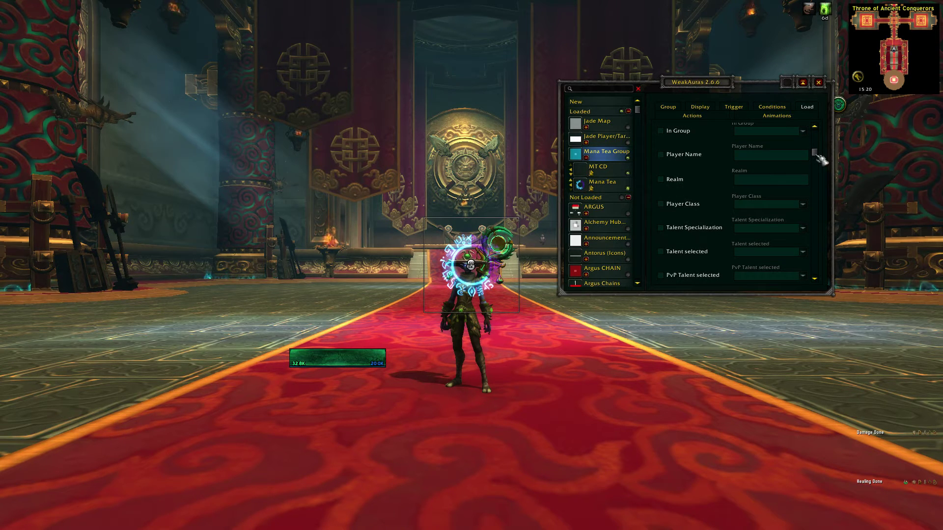
pyautogui.click(683, 204)
pyautogui.click(751, 205)
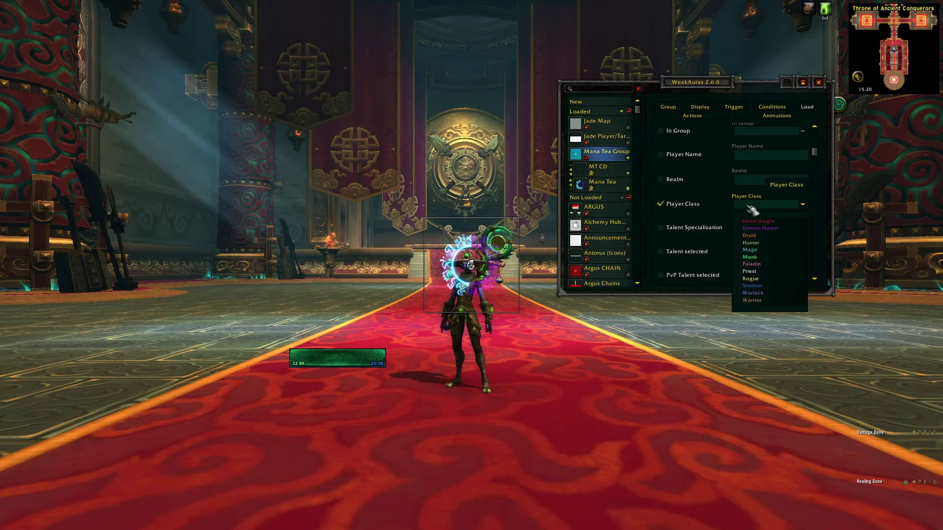
pyautogui.click(749, 257)
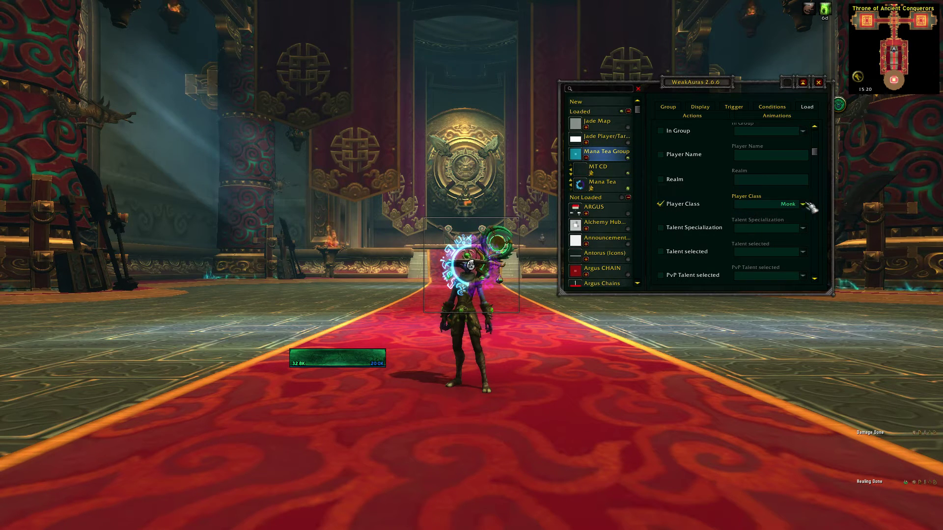
# Require Mistweaver specialization and the Mana Tea talent for loading the group
pyautogui.click(693, 228)
pyautogui.click(747, 230)
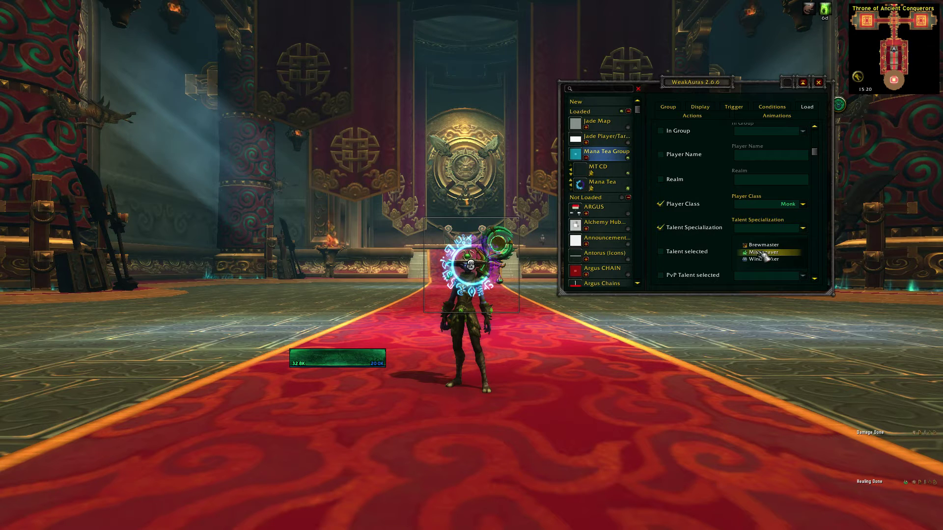
pyautogui.click(762, 252)
pyautogui.click(711, 251)
pyautogui.click(770, 254)
pyautogui.click(784, 326)
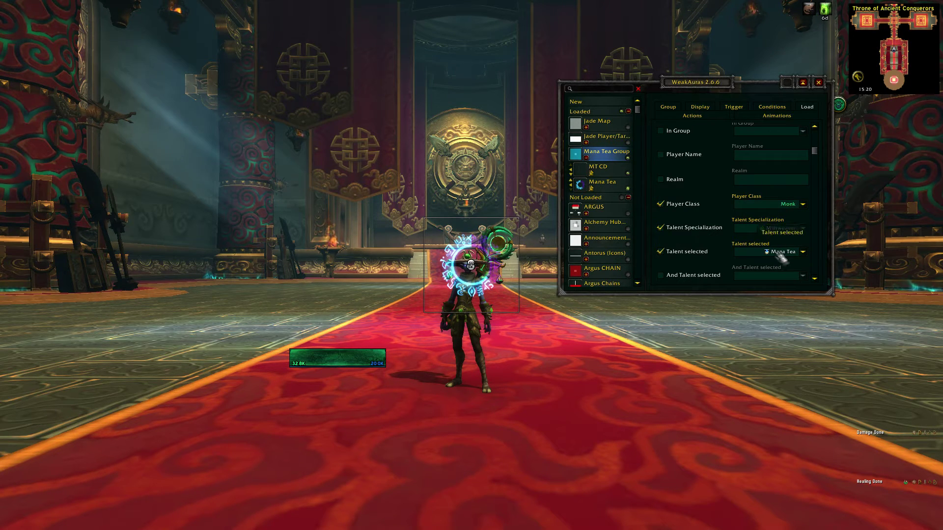
# Move the Mana Tea ring up-left of the character and close the aura options
pyautogui.moveTo(814, 151); pyautogui.dragTo(816, 139)
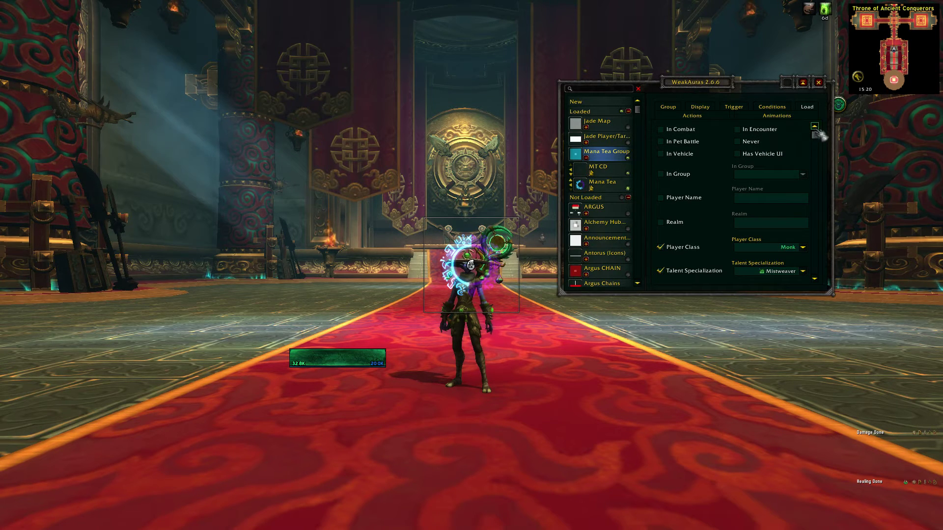
pyautogui.moveTo(816, 135)
pyautogui.mouseDown()
pyautogui.moveTo(818, 169)
pyautogui.moveTo(818, 137)
pyautogui.mouseUp()
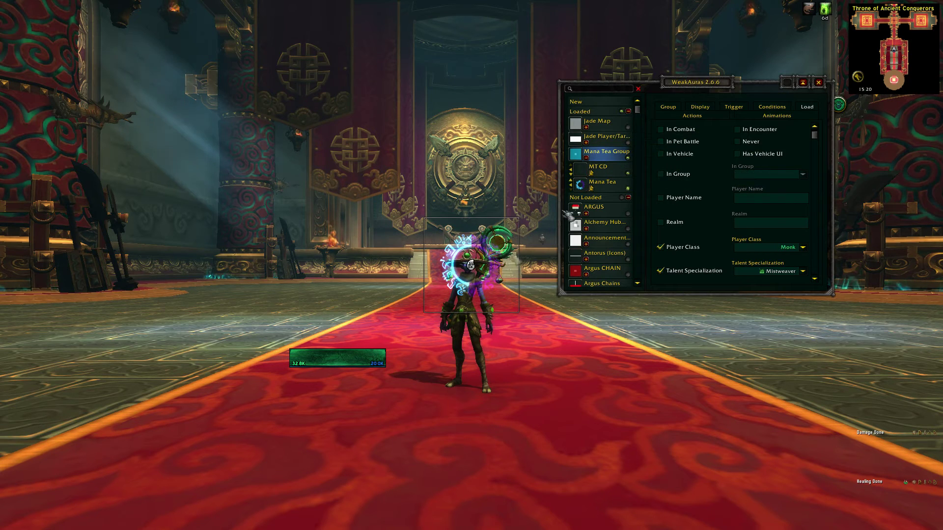
pyautogui.moveTo(456, 235); pyautogui.dragTo(382, 178)
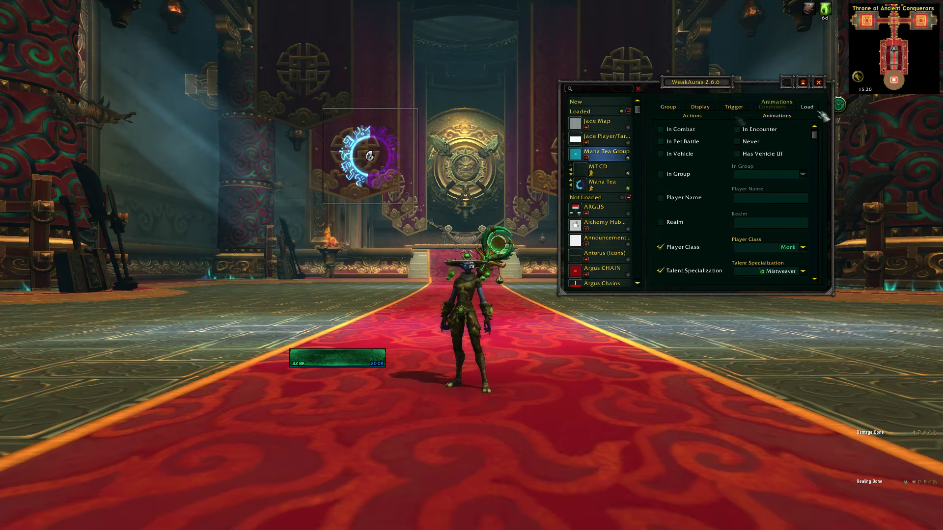
pyautogui.click(818, 82)
# Cast Mana Tea to confirm the ring shows its countdown, then look around Proving Grounds
pyautogui.press('1')
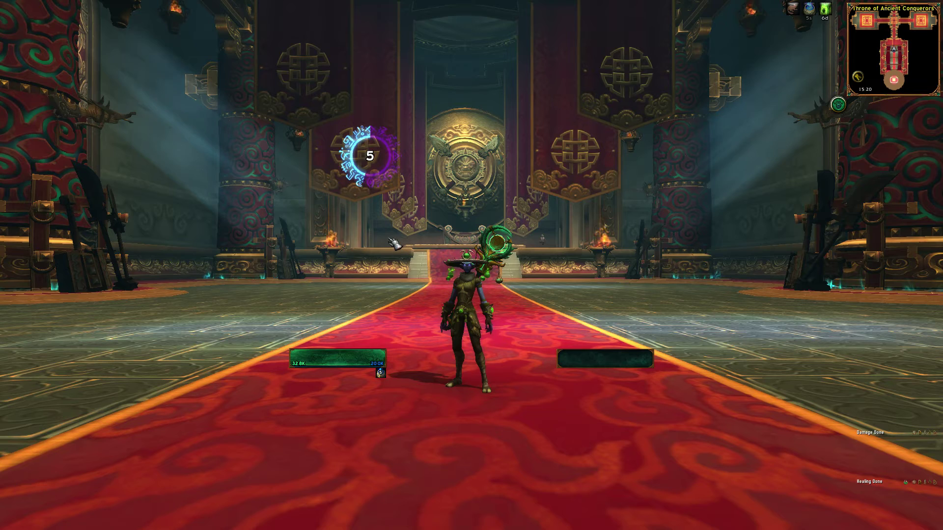
pyautogui.moveTo(813, 15)
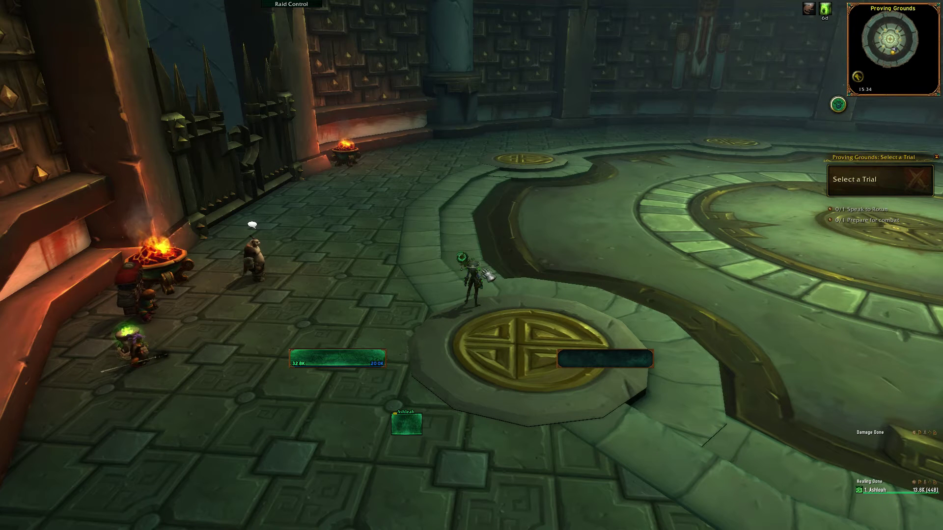
pyautogui.moveTo(489, 275); pyautogui.dragTo(447, 277)
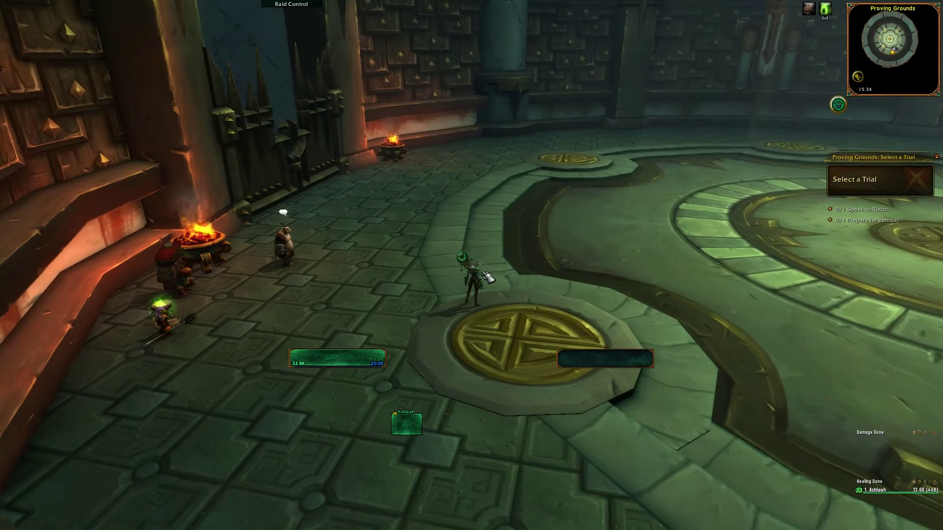
# Open WeakAuras with /wa and create a dynamic group named Renewing Mist
pyautogui.press('Return')
pyautogui.write('/Wa')
pyautogui.press('Return')
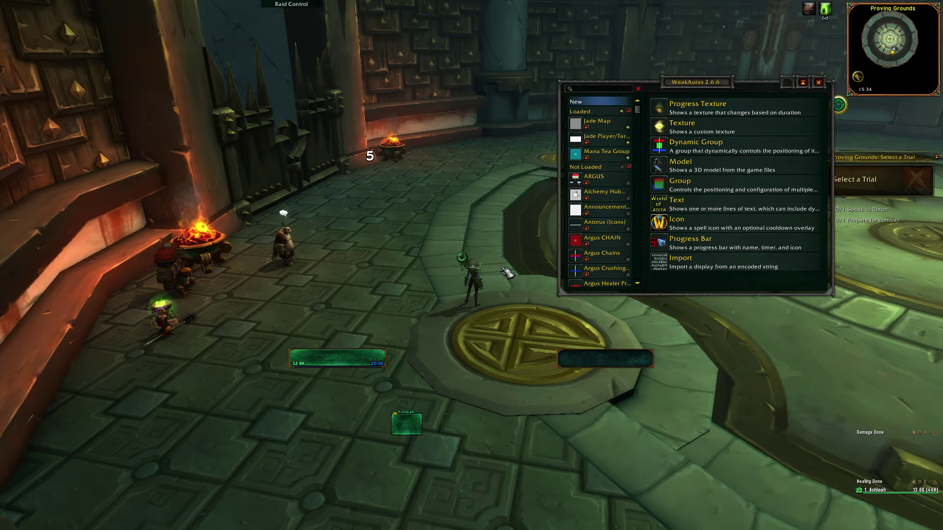
pyautogui.click(700, 150)
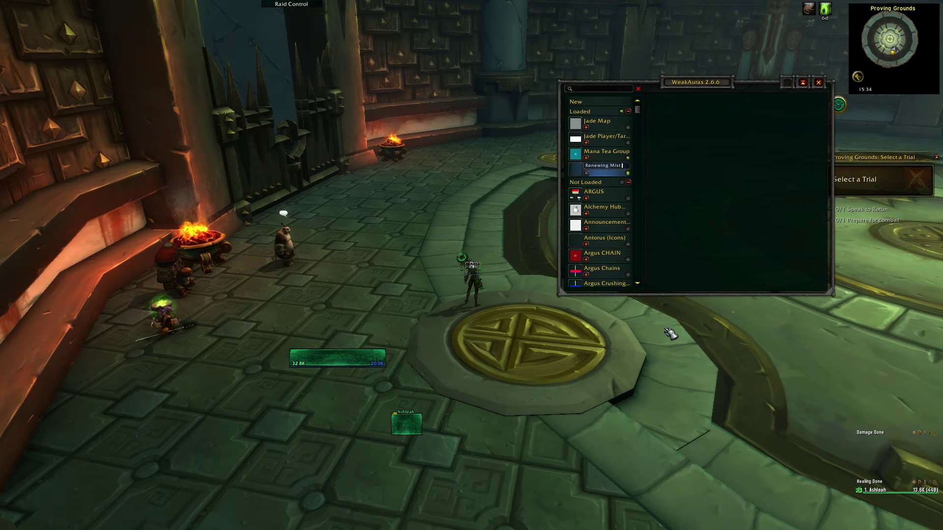
pyautogui.press('Return')
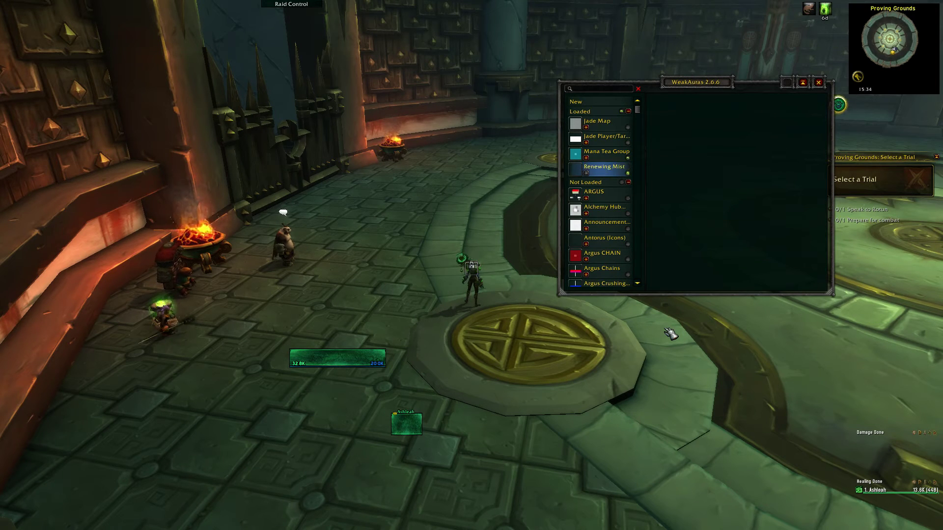
# Create a new progress bar aura named ReM
pyautogui.click(601, 104)
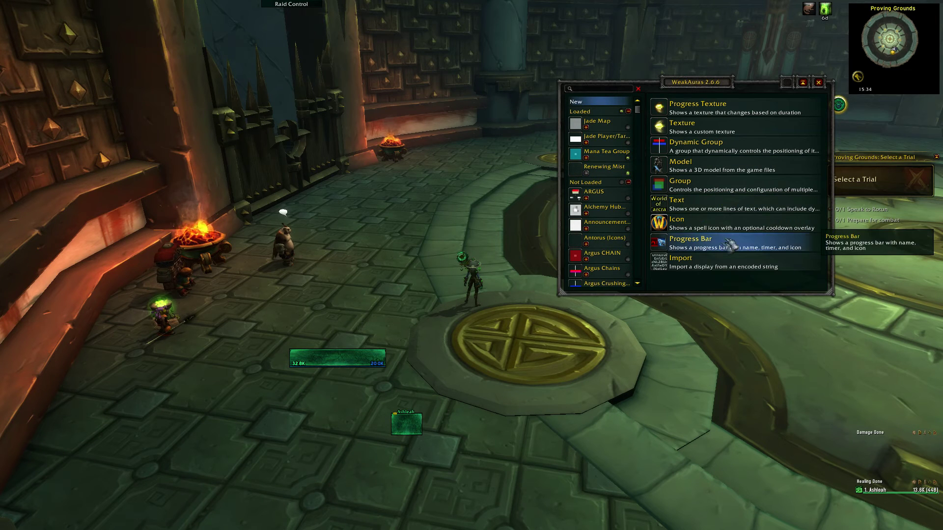
pyautogui.click(684, 248)
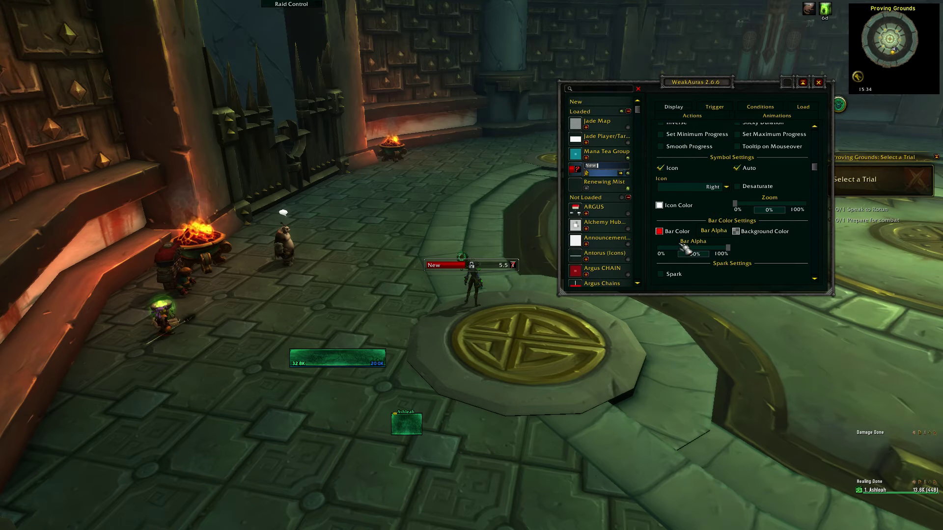
pyautogui.write('ReM')
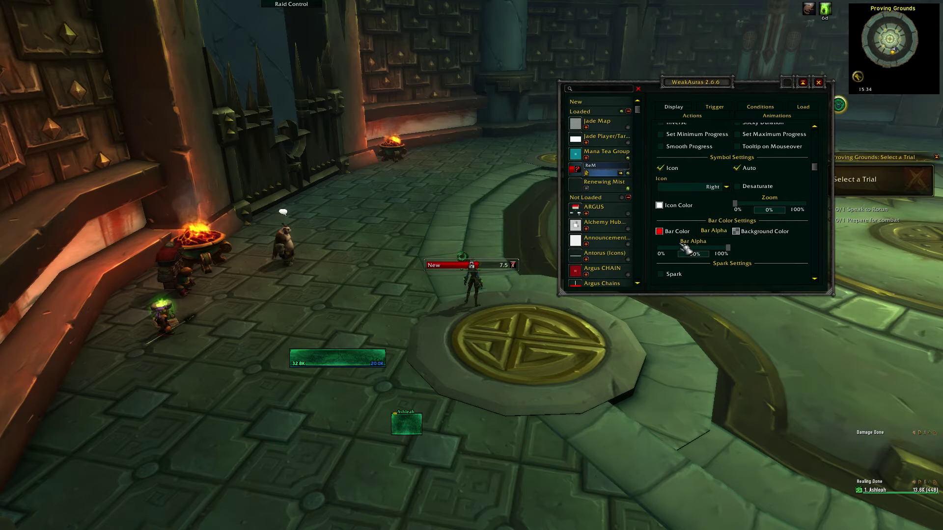
pyautogui.press('Return')
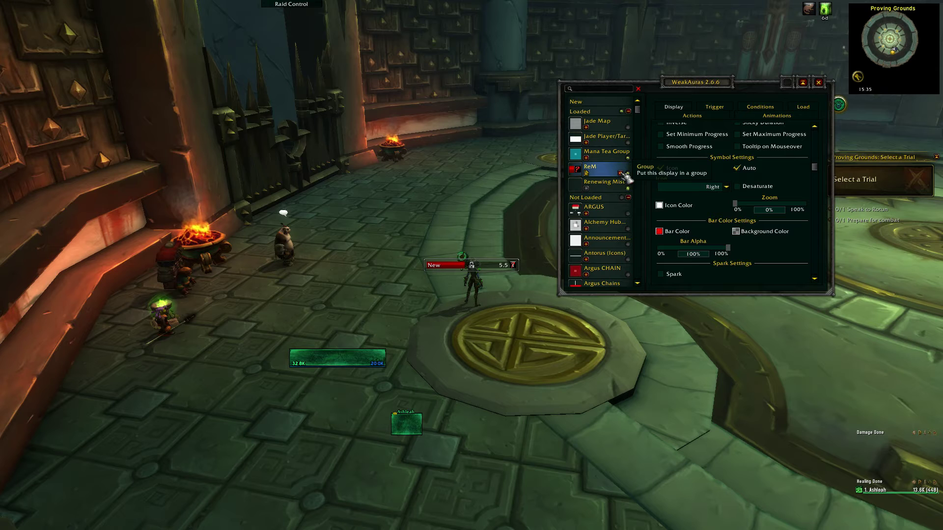